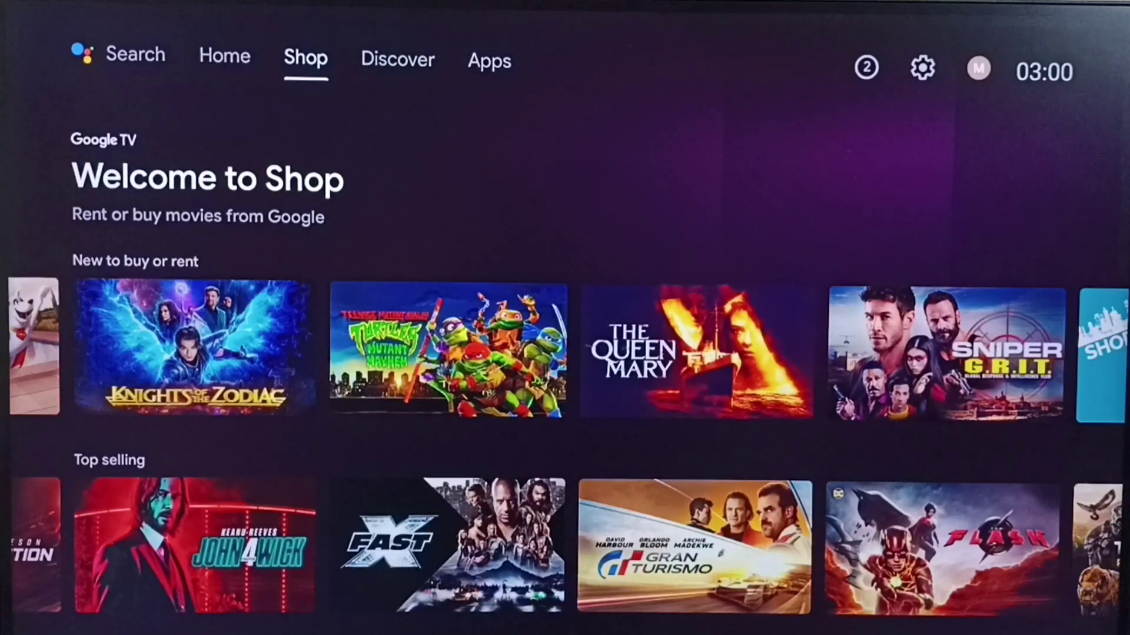
Step: Move to the gear icon, then open Settings and its Device Preferences page
key("Right")
key("Right")
key("Right")
key("Right")
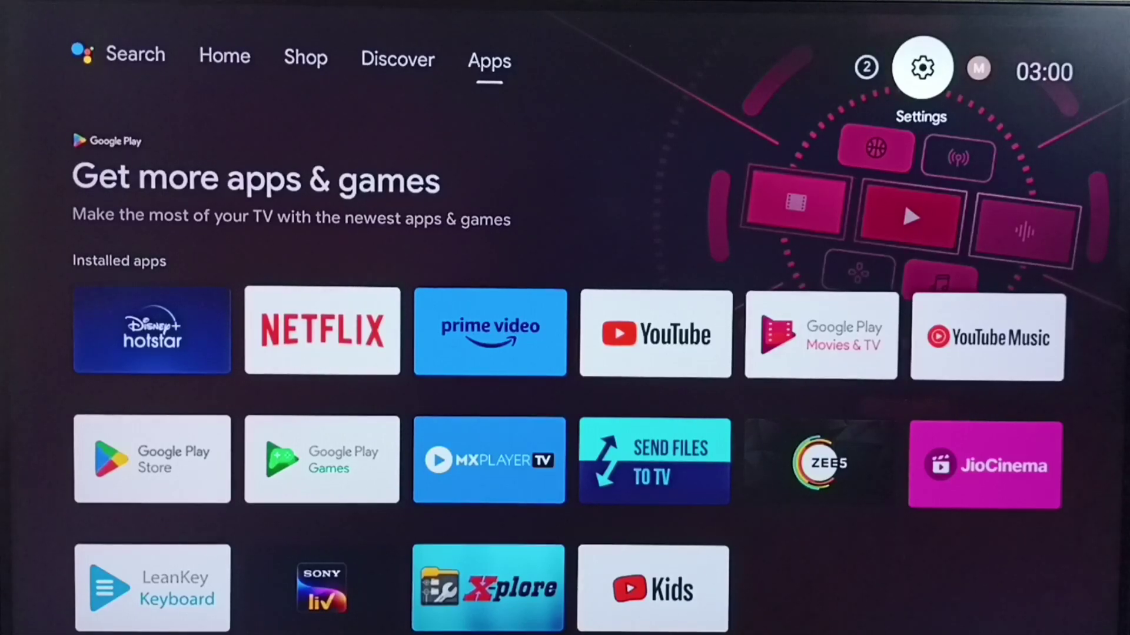
key("Return")
key("Down")
key("Down")
key("Down")
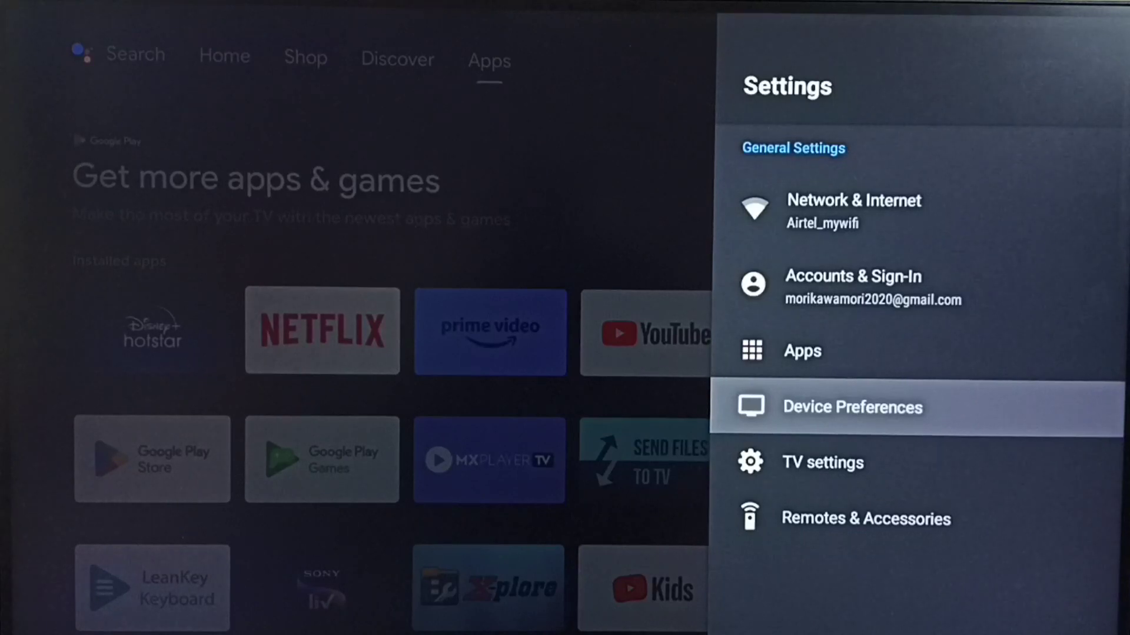
key("Return")
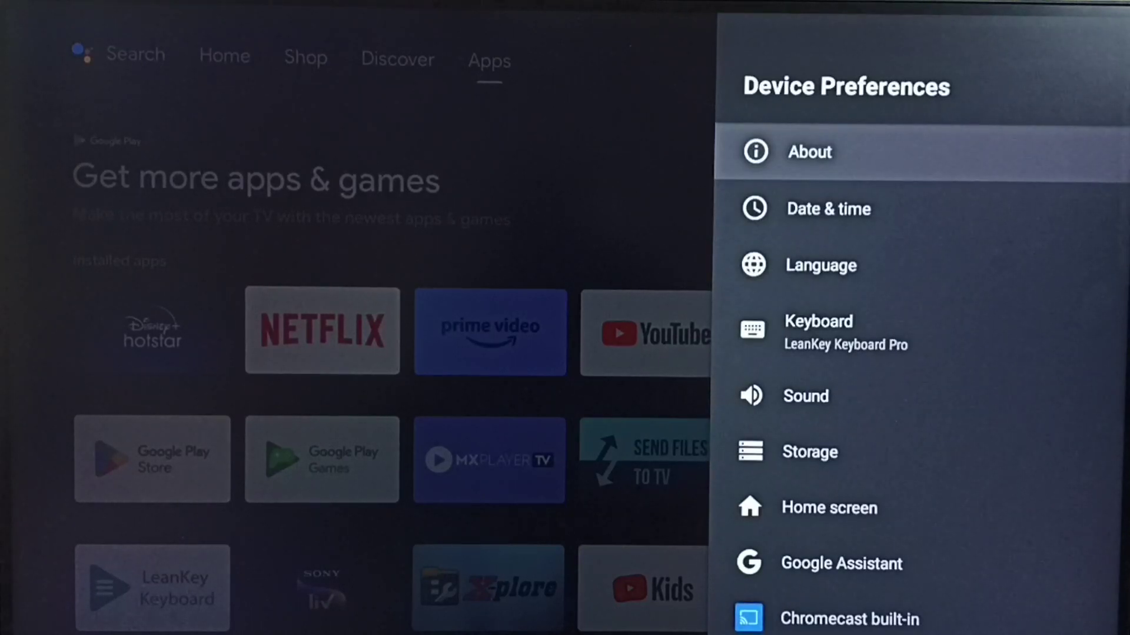
key("Return")
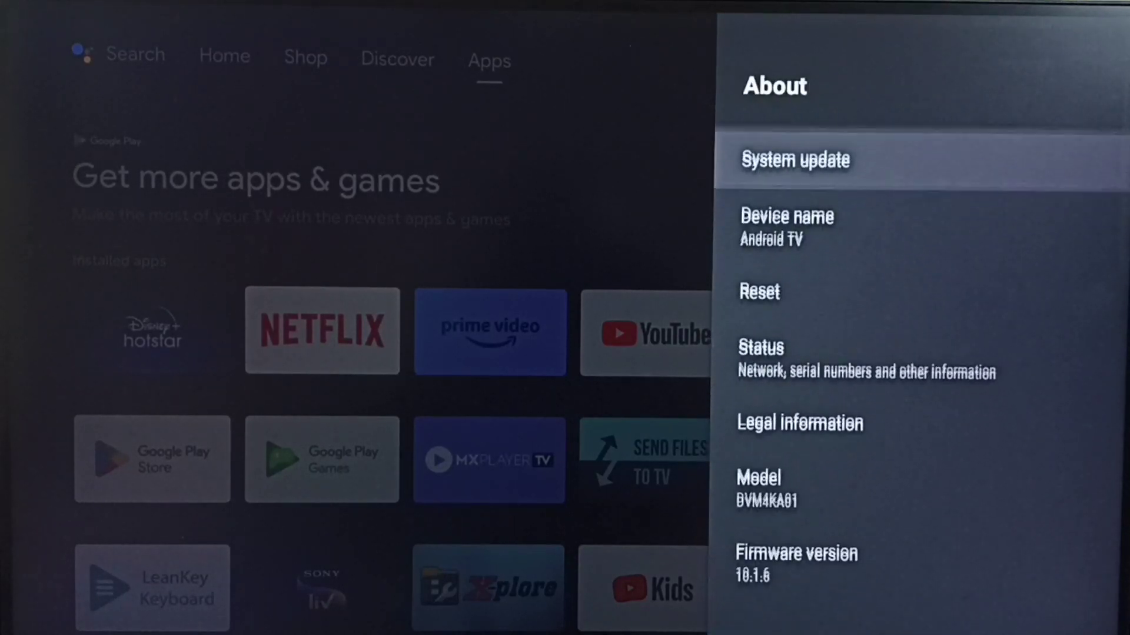
key("Down")
key("Down")
key("Down")
key("Down")
key("Down")
key("Down")
key("Down")
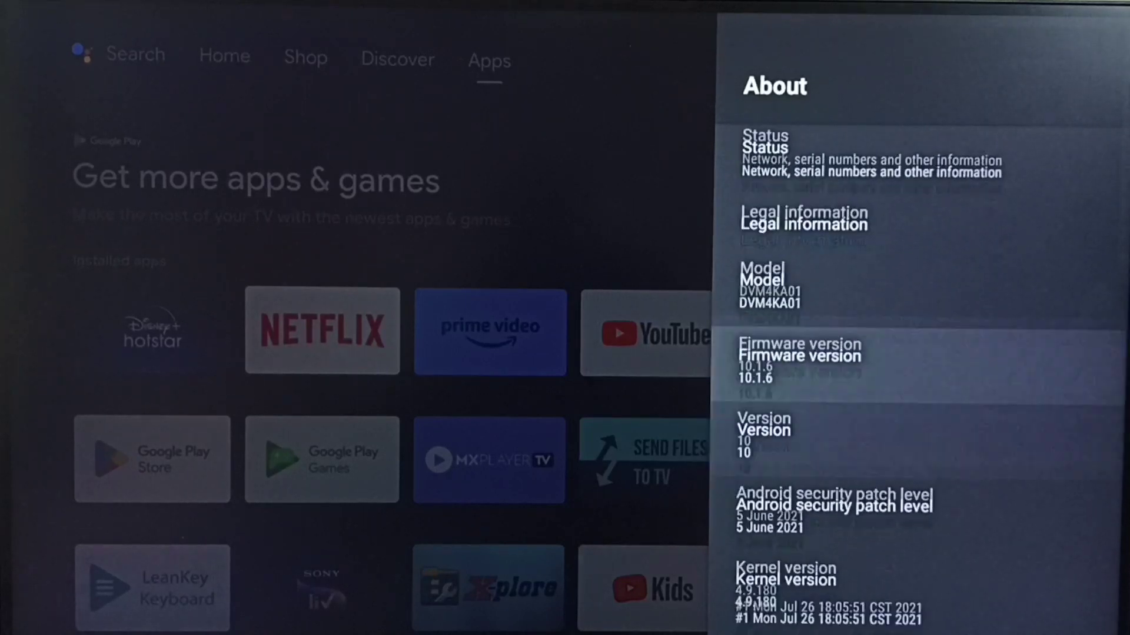
key("Up")
key("Down")
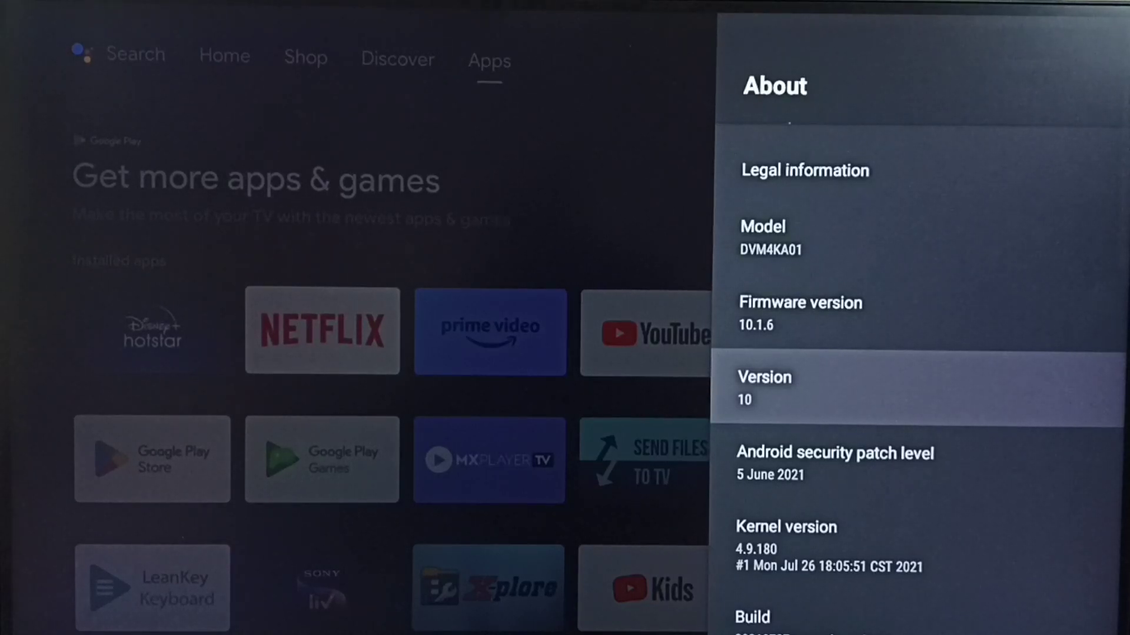
key("Up")
key("Up")
key("Up")
key("Up")
key("Up")
key("Up")
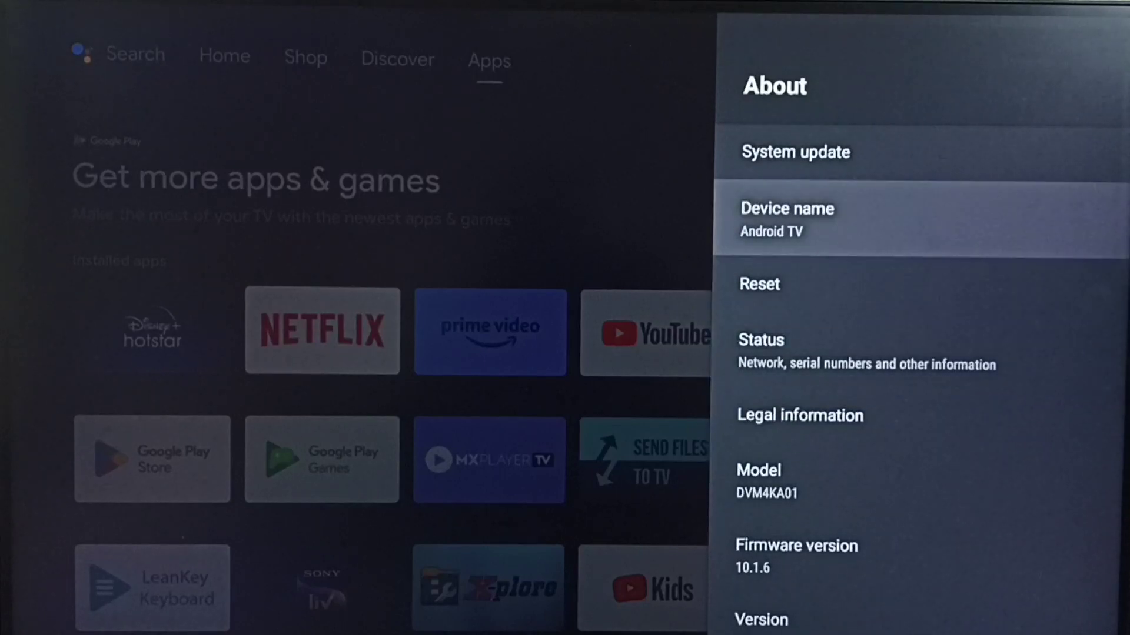
key("Up")
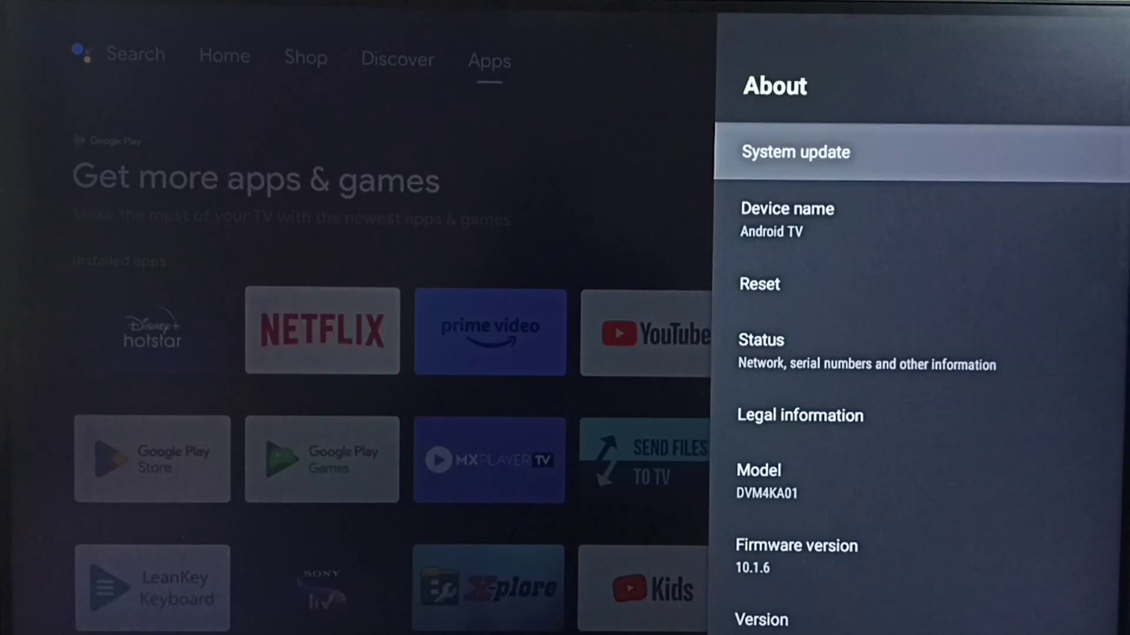
Step: Start a system update check to find the V12.1.1 (762 MB) update
key("Return")
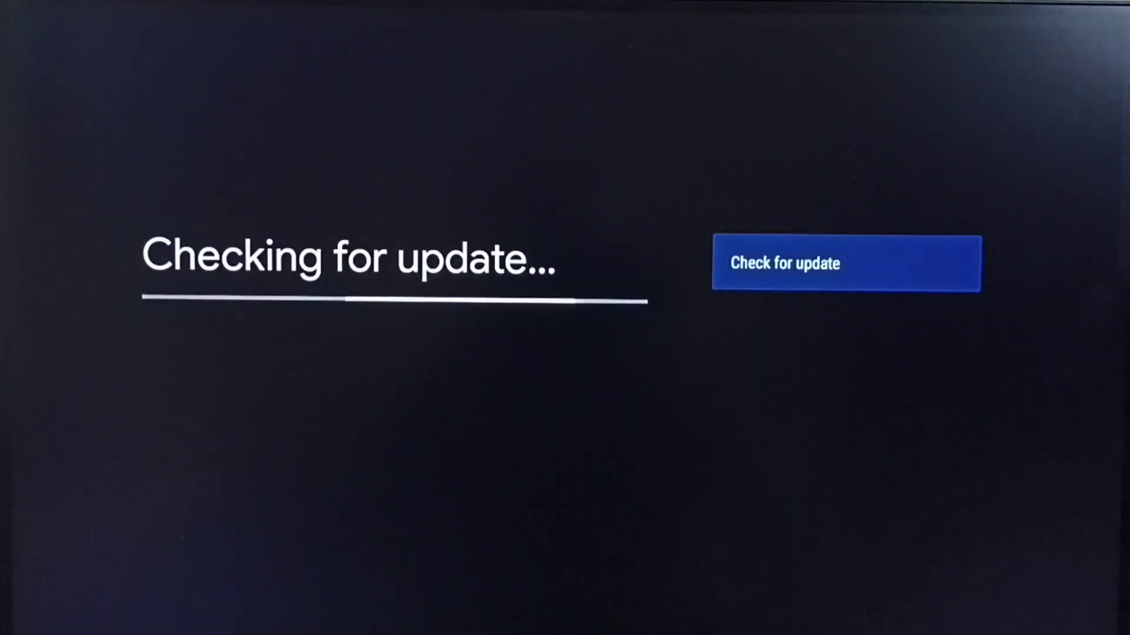